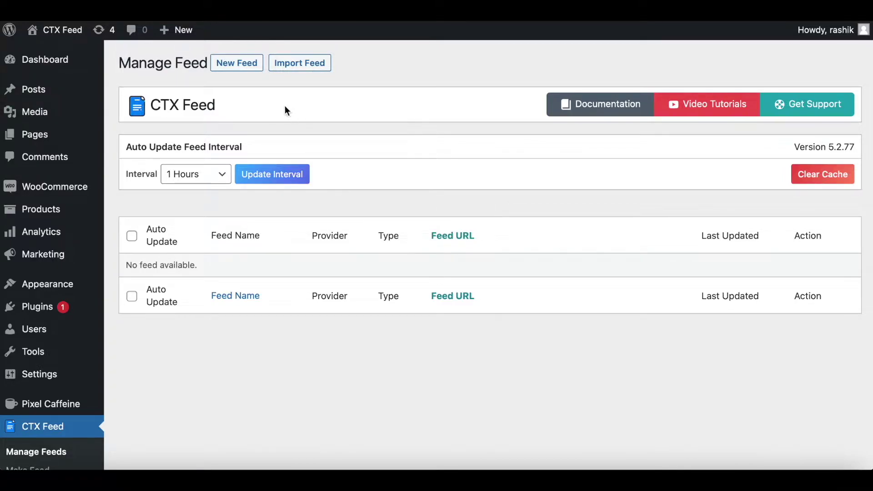
Step: Start a new feed from the Google Ads template, with file name GoogleAds1 and feed type CSV
left_click(237, 63)
scroll(579, 264, "down", 2)
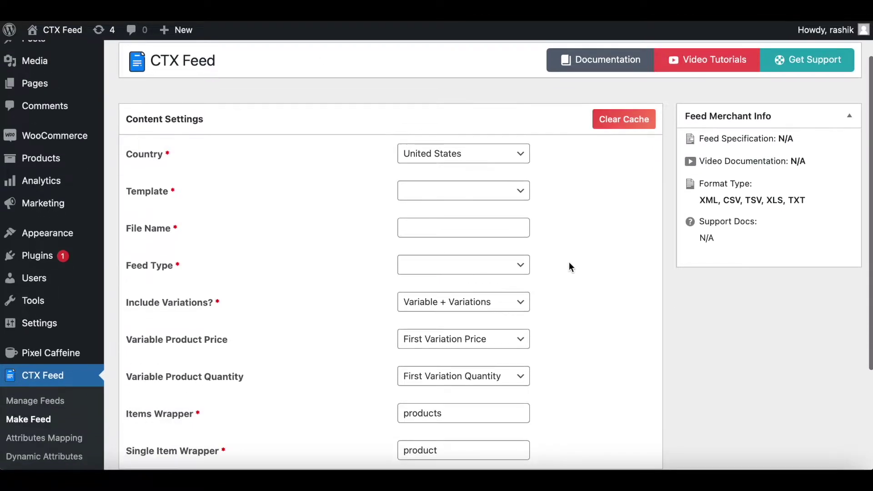
left_click(439, 190)
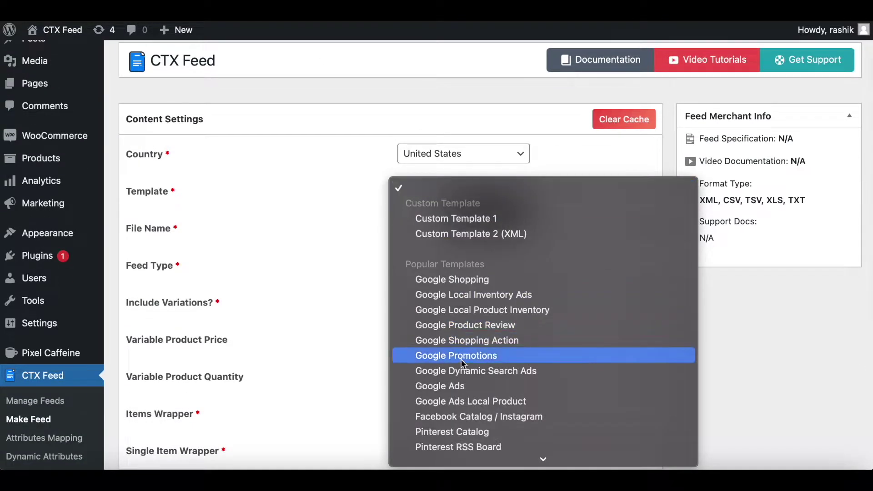
left_click(447, 388)
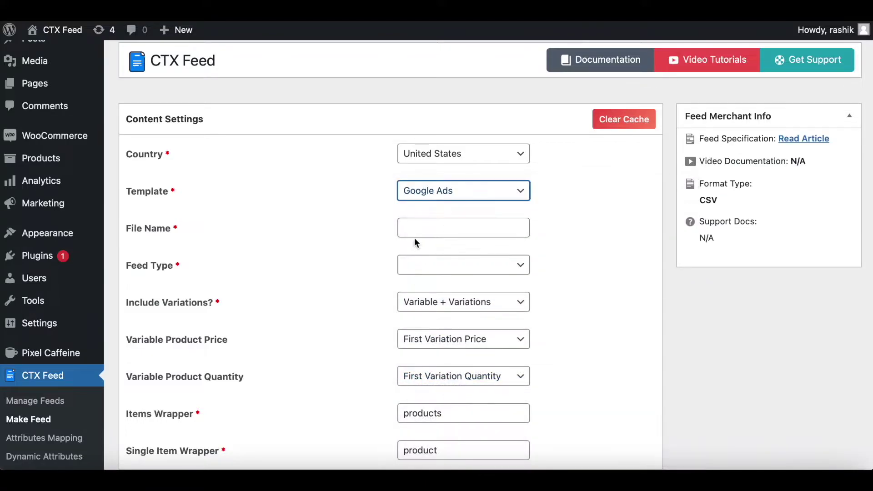
left_click(417, 232)
type("Goog")
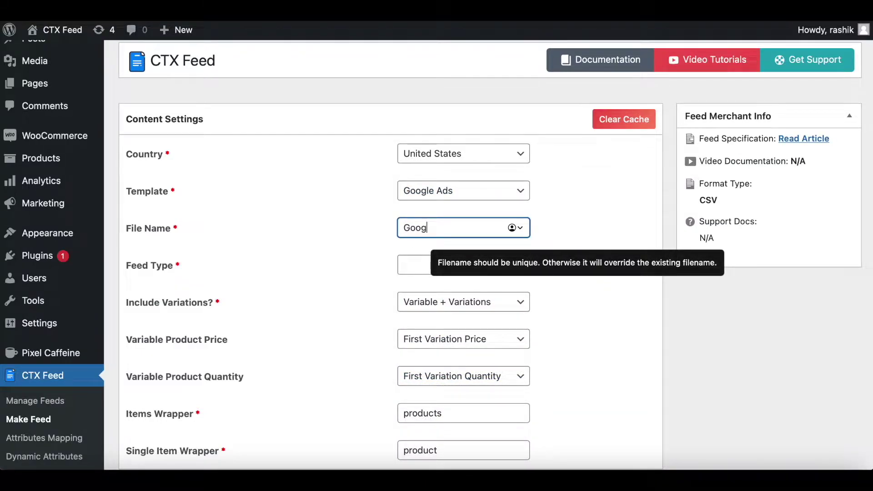
type("leAds1")
left_click(563, 219)
left_click(474, 266)
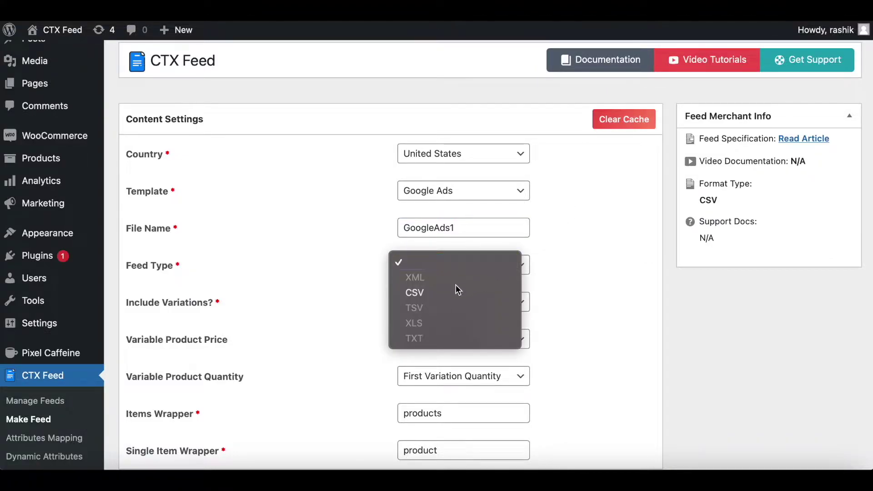
left_click(437, 294)
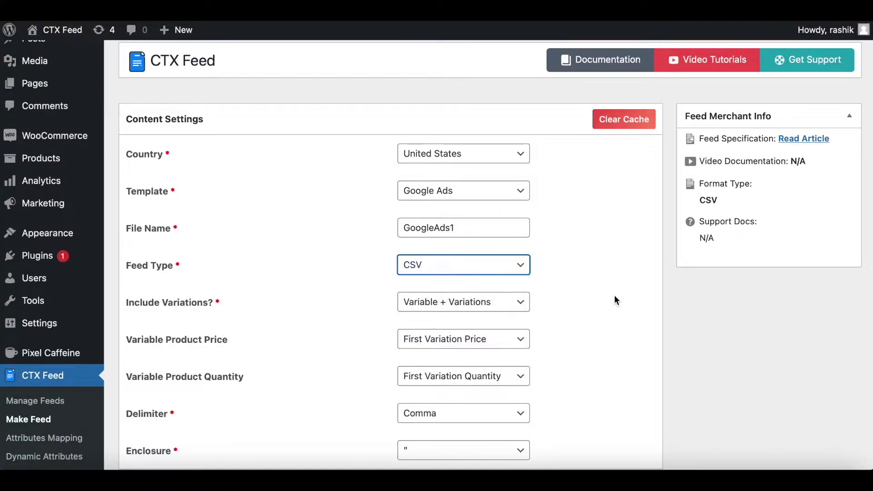
scroll(614, 295, "down", 5)
scroll(614, 295, "down", 4)
scroll(614, 296, "down", 2)
scroll(615, 296, "down", 2)
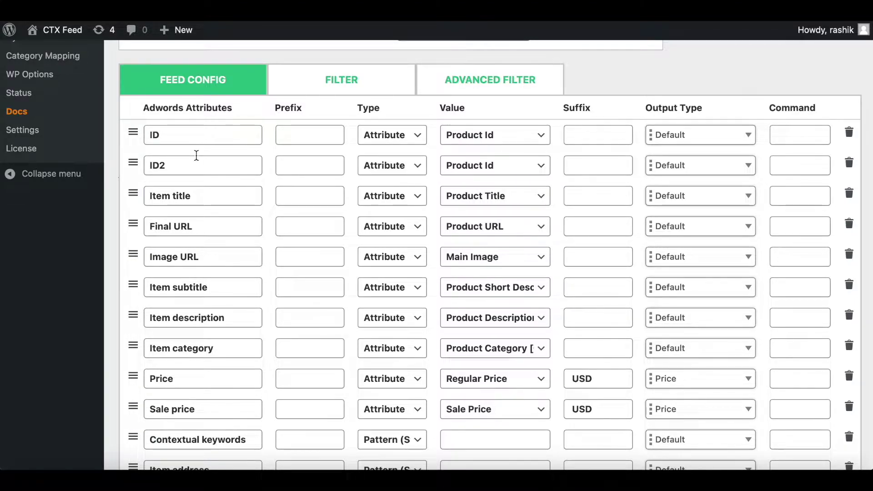
scroll(566, 110, "up", 10)
scroll(566, 109, "up", 5)
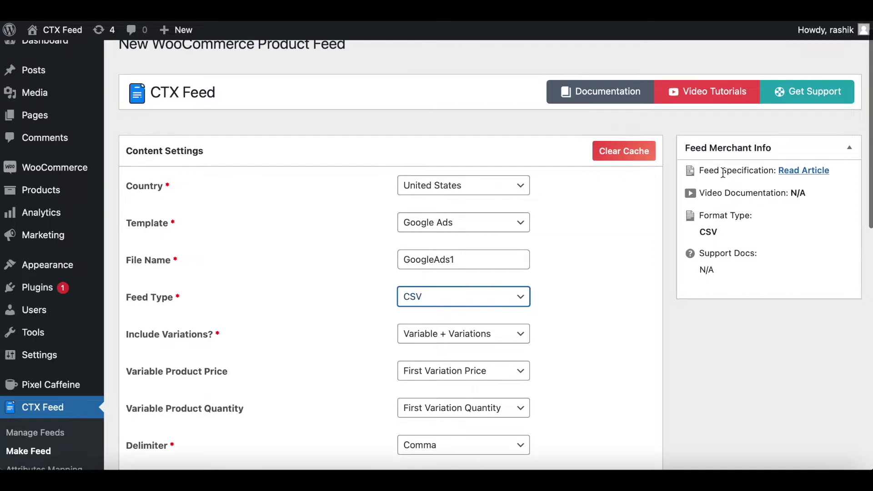
Step: Open Google's dynamic remarketing feed specification and expand the Custom attribute table
left_click(807, 171)
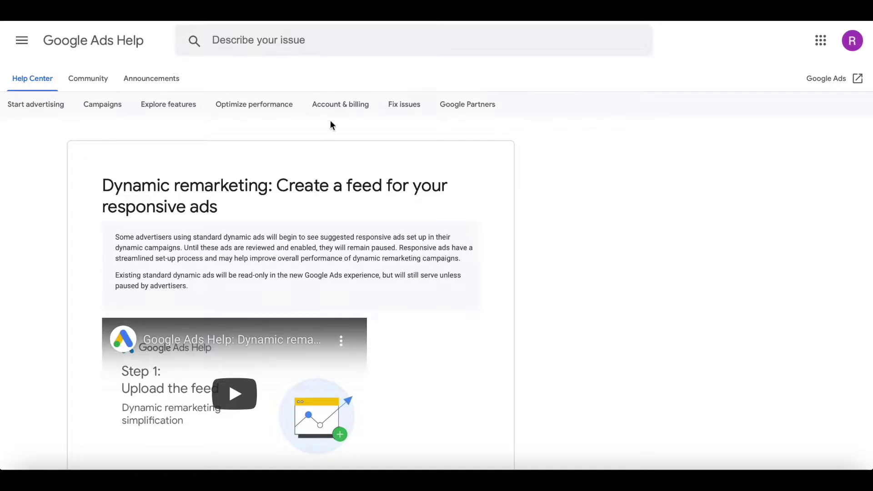
scroll(608, 297, "down", 1)
scroll(608, 297, "down", 5)
scroll(608, 298, "down", 5)
scroll(608, 298, "down", 5)
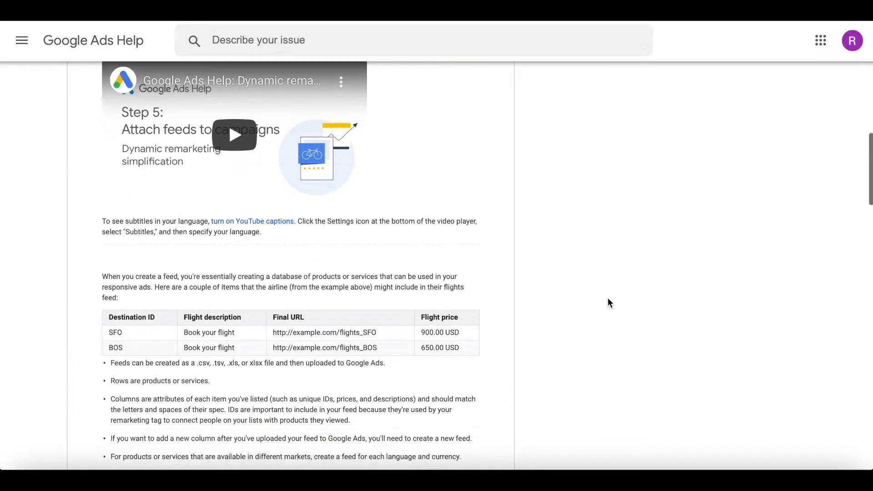
scroll(608, 297, "down", 5)
scroll(608, 297, "down", 5)
scroll(608, 297, "down", 3)
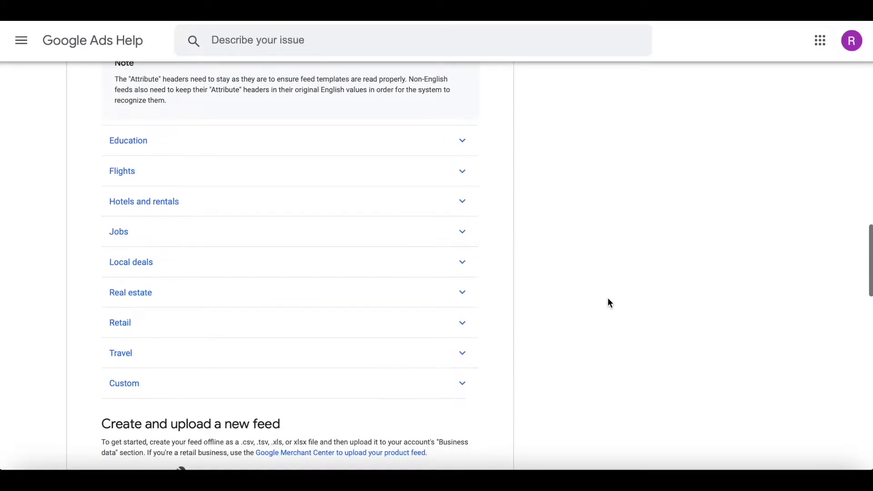
left_click(371, 391)
scroll(692, 300, "down", 3)
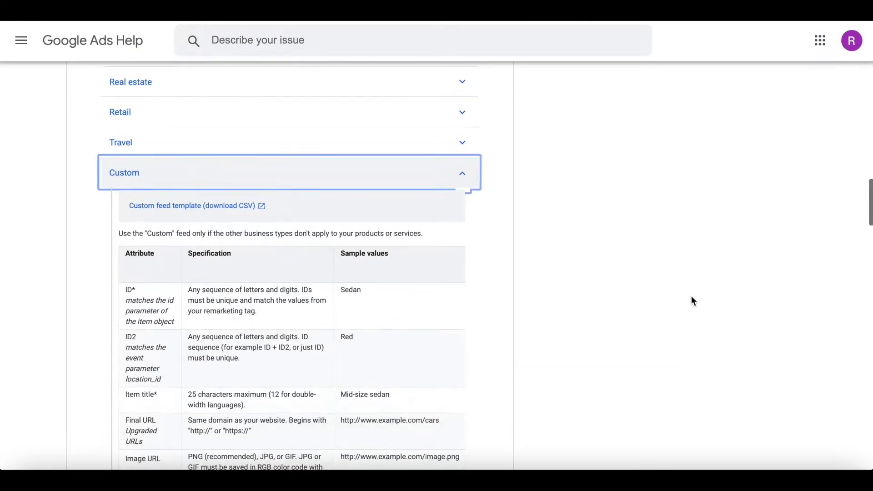
scroll(692, 301, "down", 3)
scroll(693, 301, "down", 1)
scroll(692, 300, "down", 1)
scroll(692, 301, "down", 1)
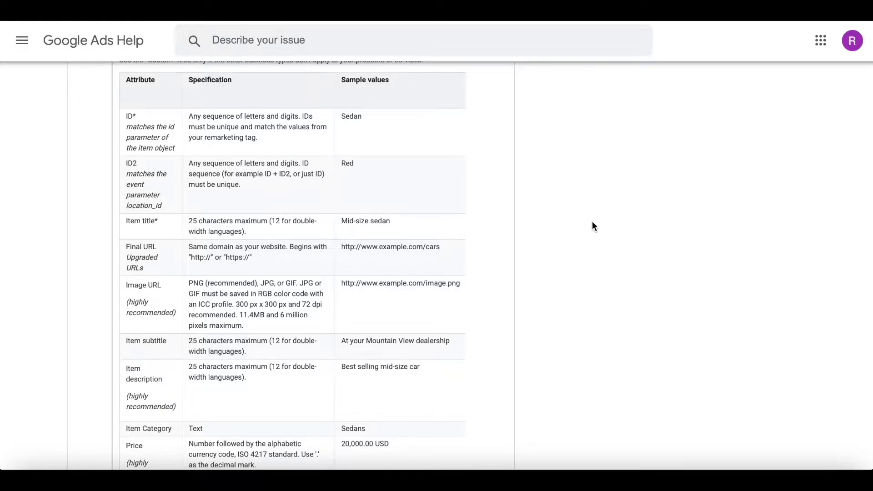
scroll(593, 221, "up", 1)
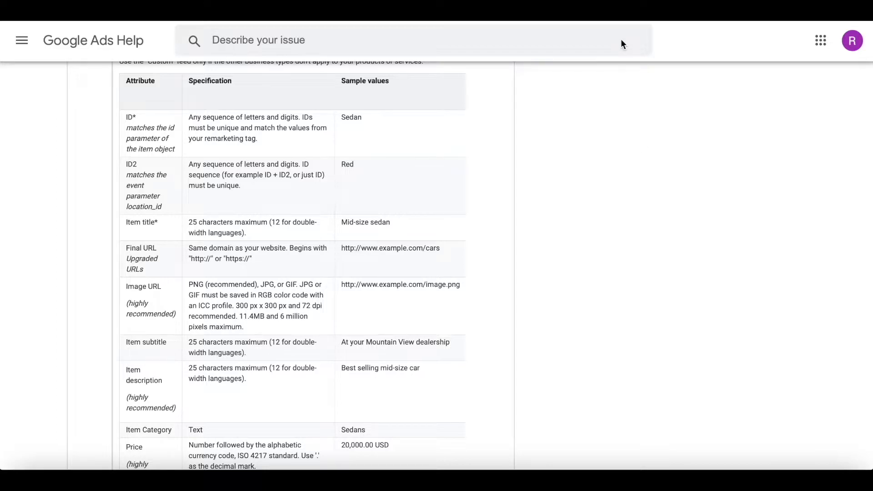
Step: Back in CTX Feed, change the ID2 value from Product Id to SKU_ID
key("ctrl+Tab")
scroll(592, 288, "down", 5)
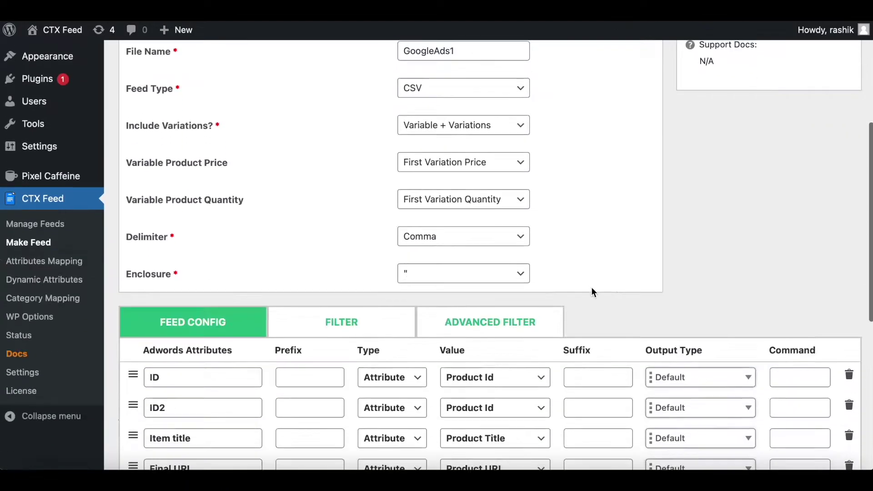
scroll(591, 287, "down", 3)
scroll(591, 286, "down", 2)
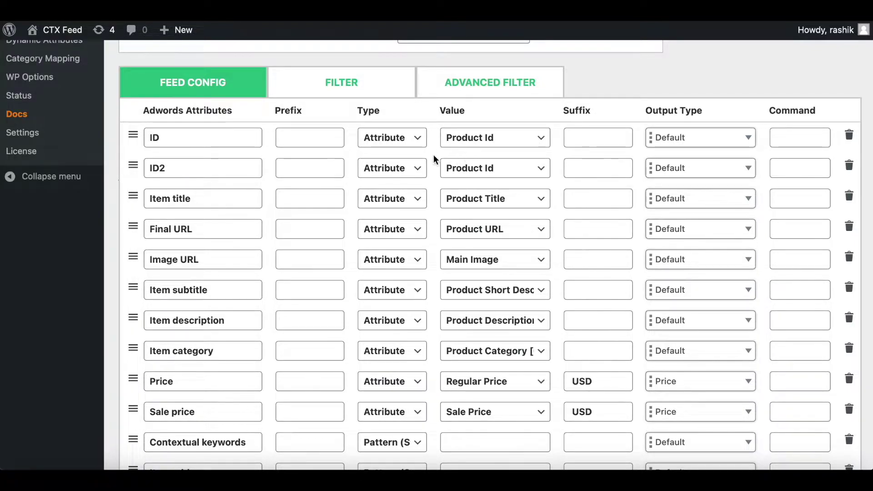
left_click(454, 170)
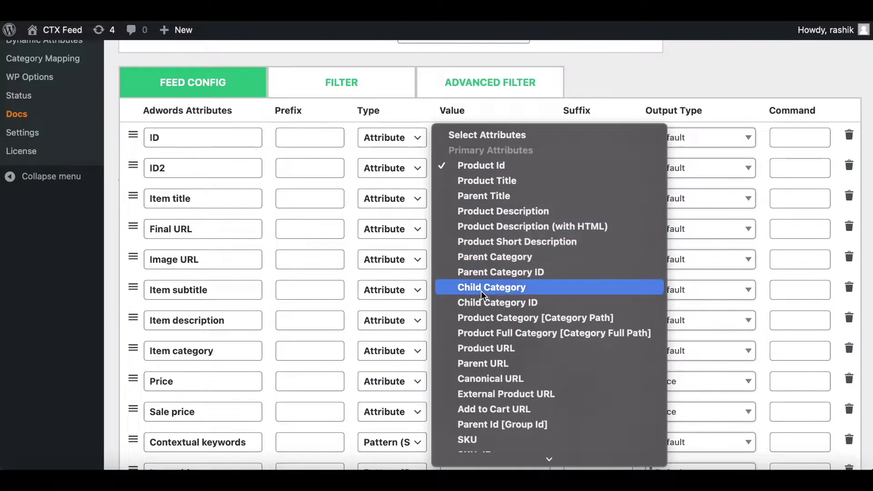
scroll(478, 286, "down", 1)
scroll(478, 328, "down", 1)
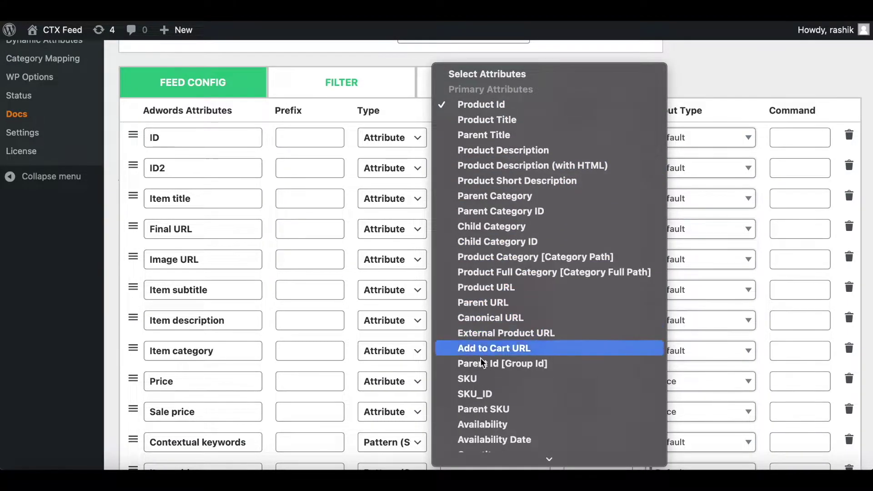
left_click(475, 395)
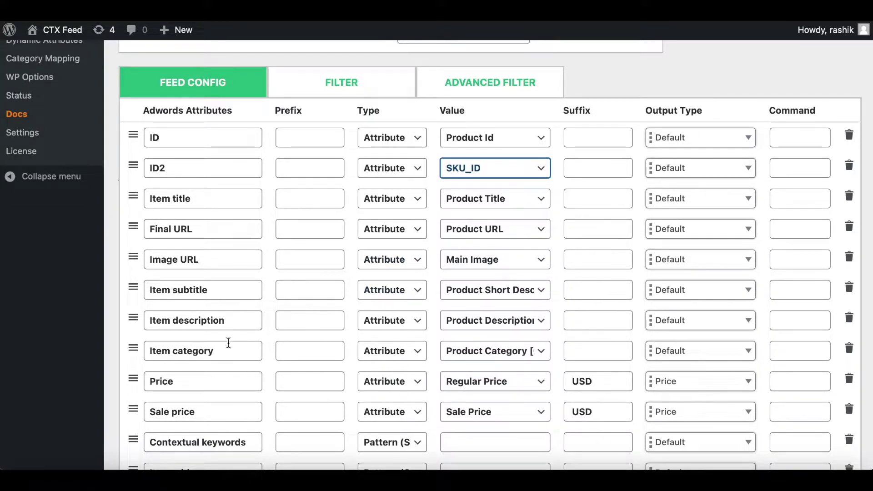
scroll(396, 348, "down", 2)
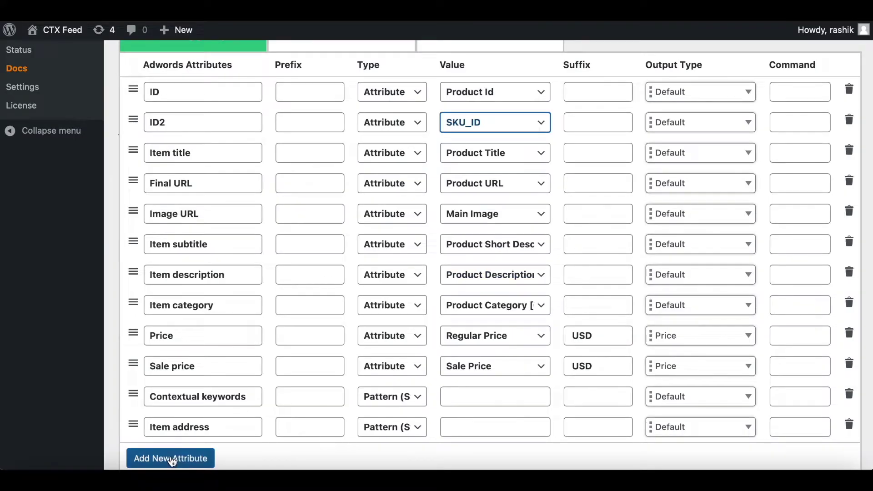
Step: Add a Formatted Price attribute using Regular Price with a $ prefix
left_click(172, 458)
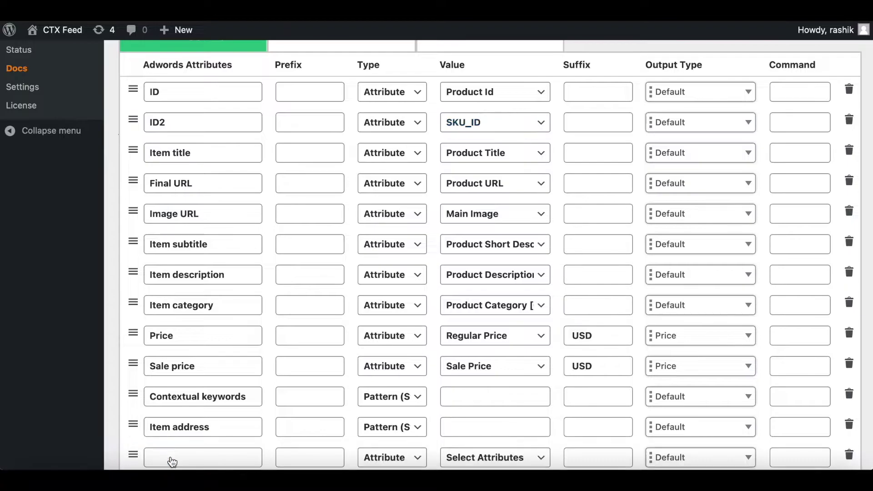
left_click(172, 460)
type("Fo")
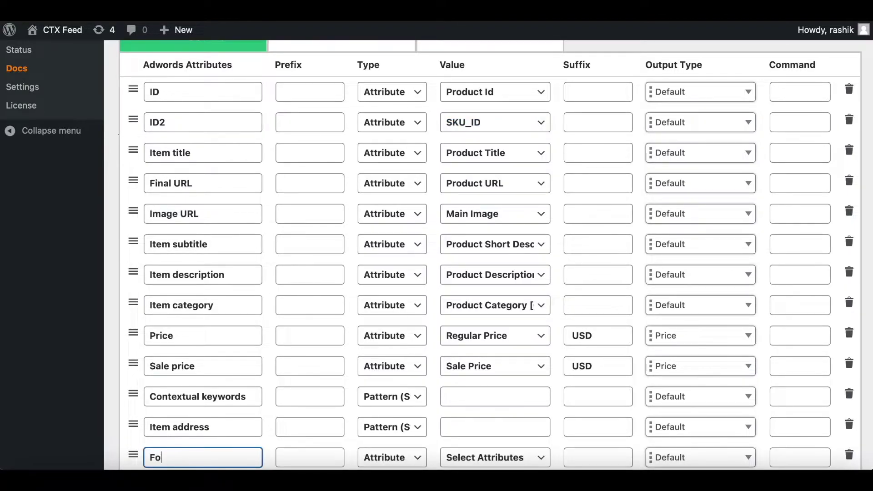
type("rmatted")
type(" Price")
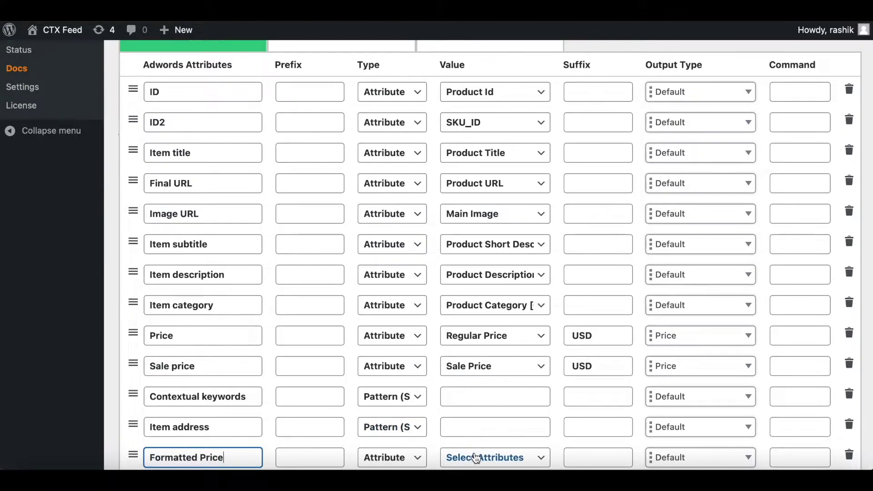
left_click(495, 457)
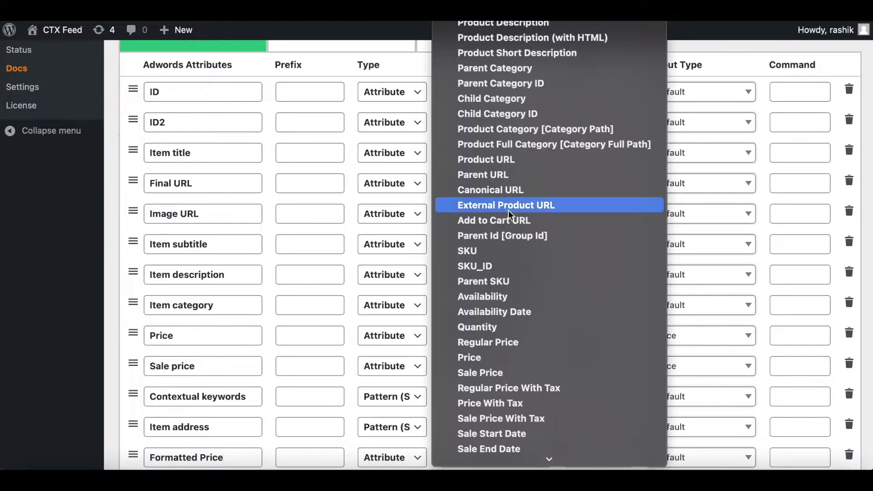
left_click(489, 343)
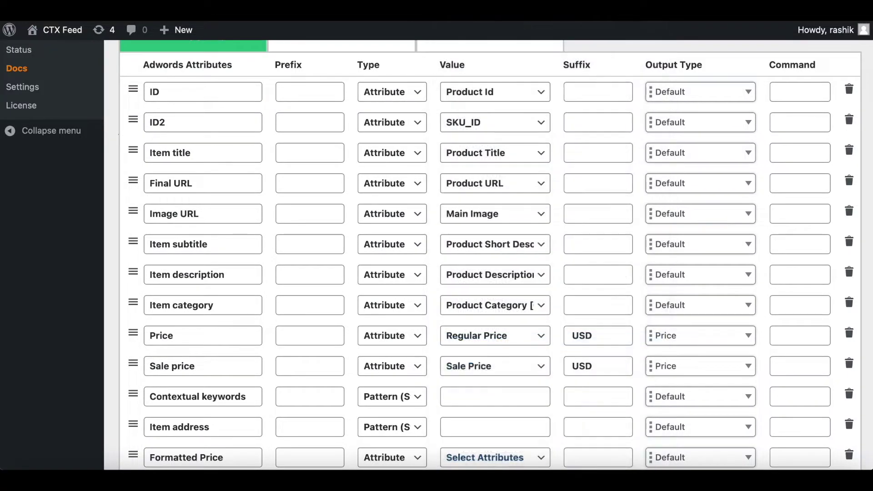
left_click(297, 458)
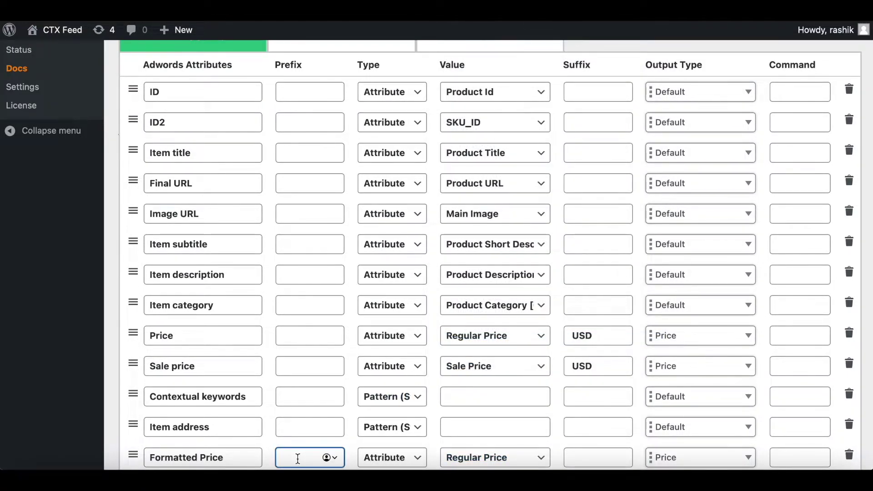
type("$")
scroll(491, 368, "down", 2)
left_click(551, 430)
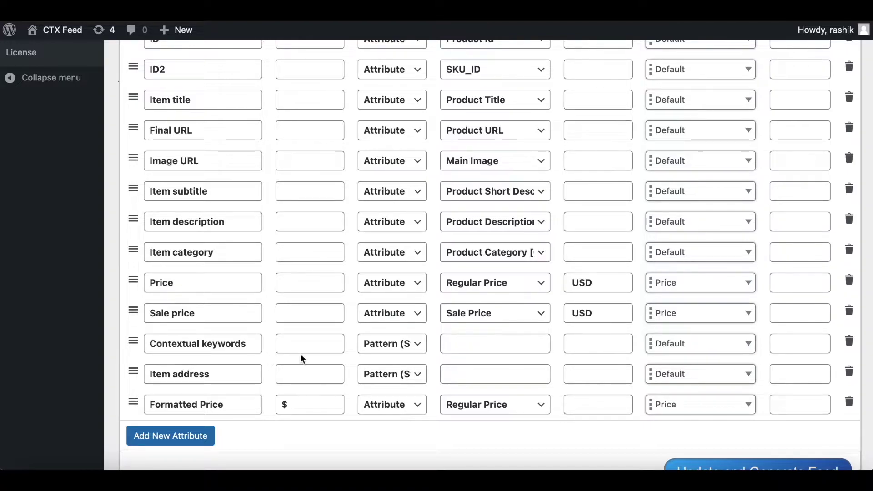
Step: Enter the contextual keywords 'apparel; graphic; green', checking their format on Google's help page
left_click(450, 344)
type("apparel")
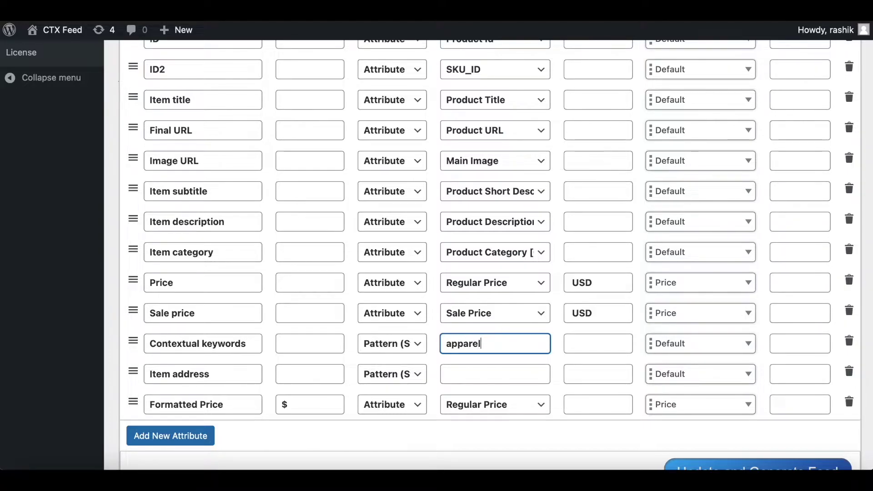
type(";gr")
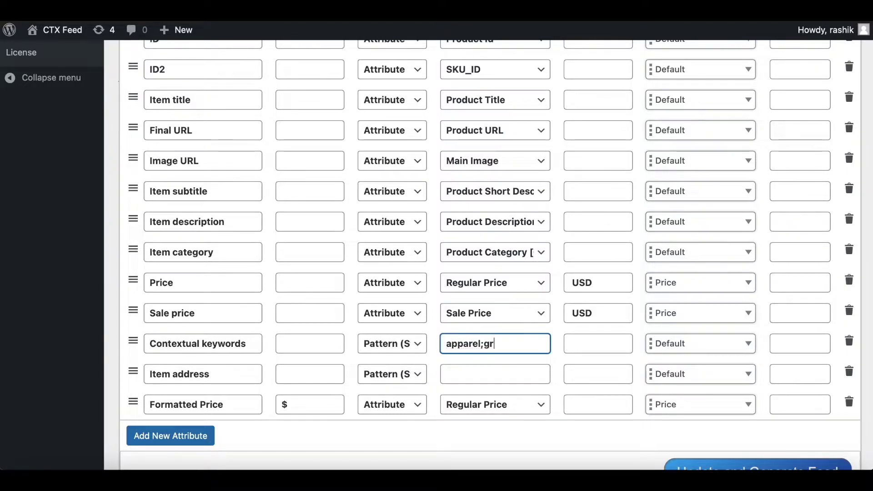
type("apic")
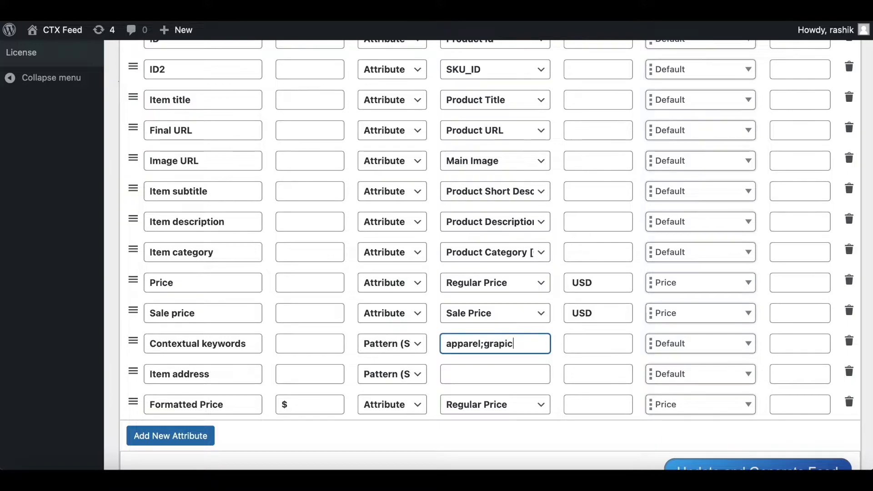
key("BackSpace")
key("BackSpace")
type("ic;")
type("green")
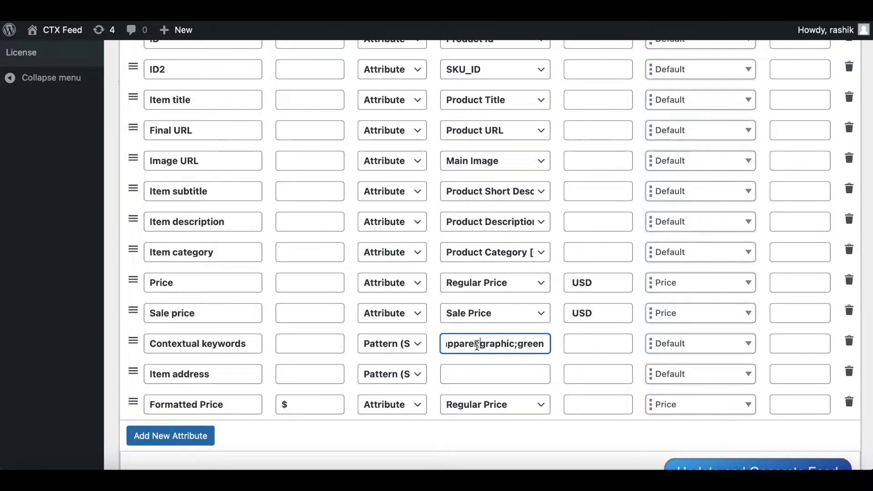
left_click(478, 344)
left_click(516, 342)
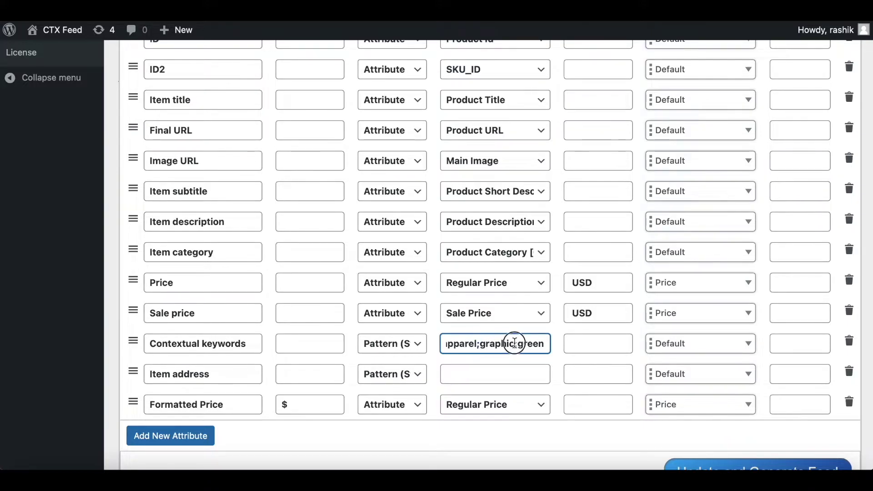
left_click(780, 23)
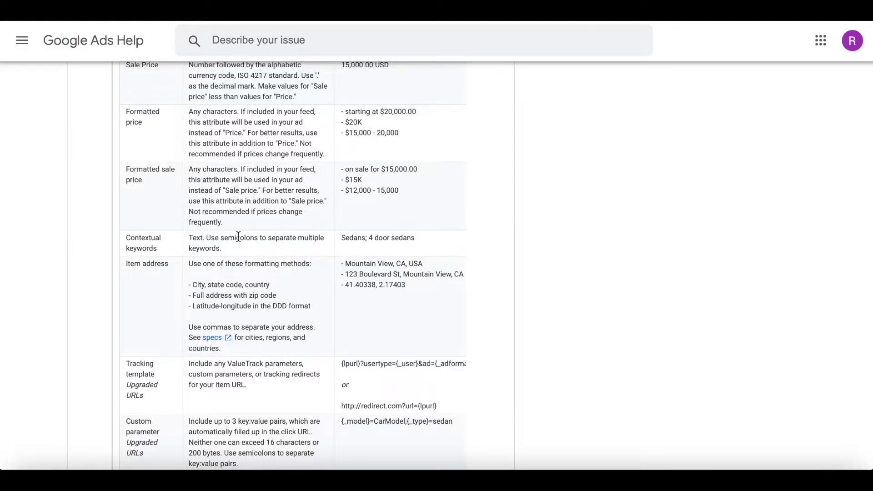
left_click(662, 20)
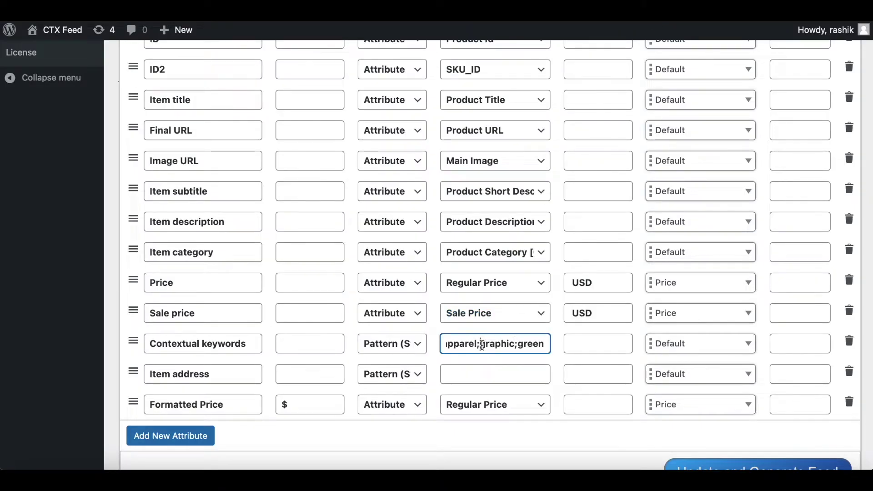
left_click(483, 344)
left_click(525, 344)
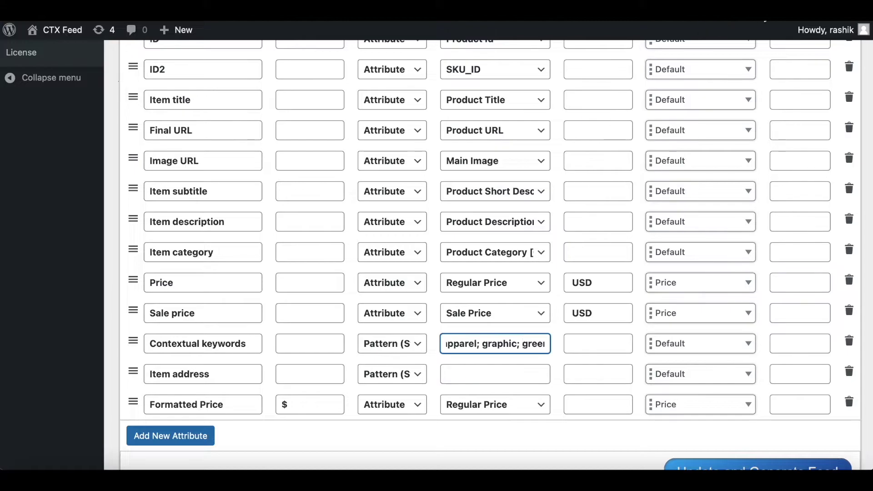
left_click(764, 13)
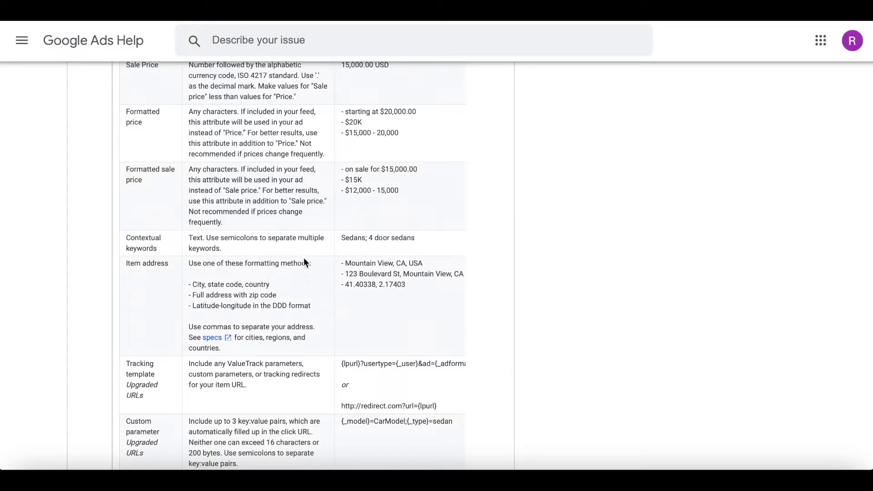
Step: Copy 'Mountain View, CA, USA' from the help page into Item address, then update and generate the feed
left_click_drag(346, 264, 423, 263)
key("ctrl+c")
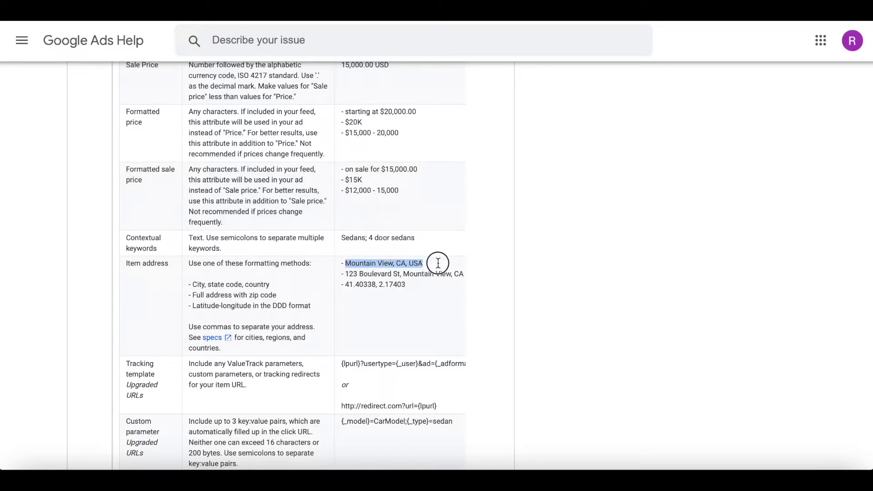
key("ctrl+Tab")
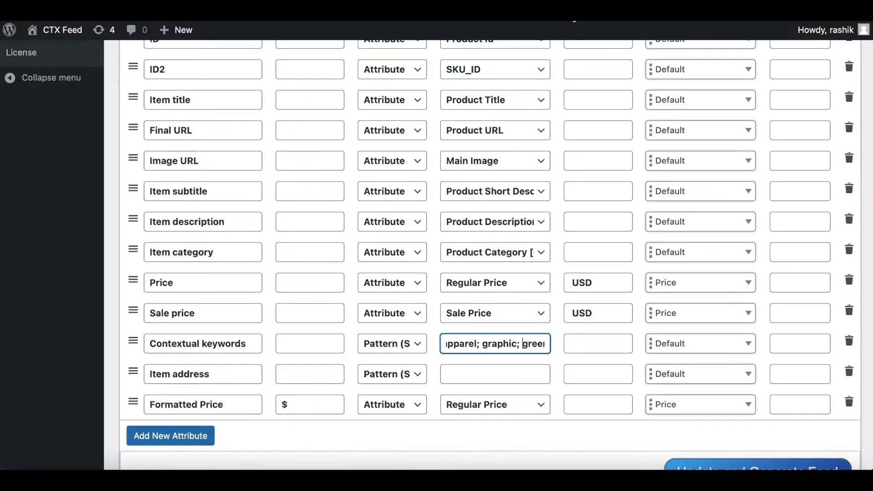
left_click(460, 374)
key("ctrl+v")
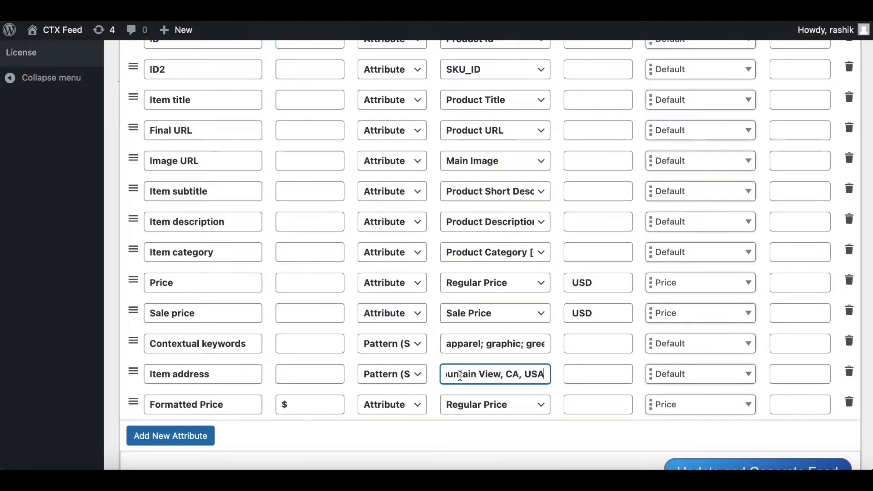
scroll(607, 427, "down", 1)
scroll(608, 426, "down", 1)
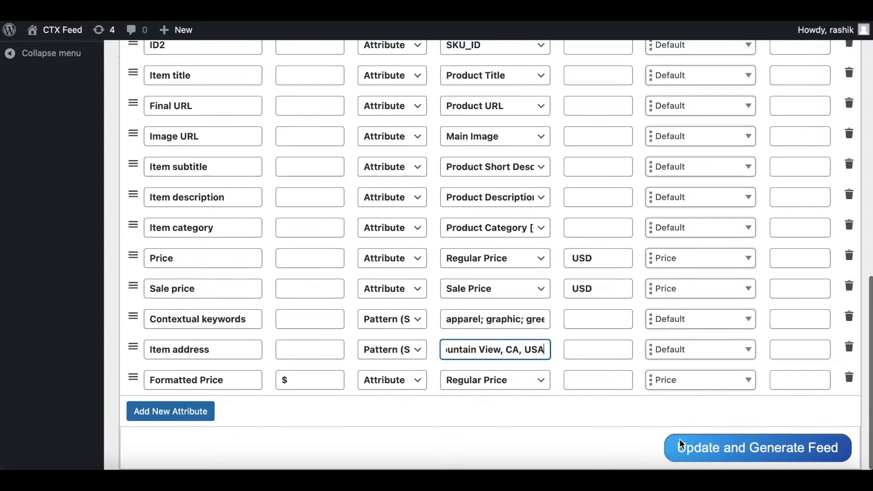
left_click(733, 448)
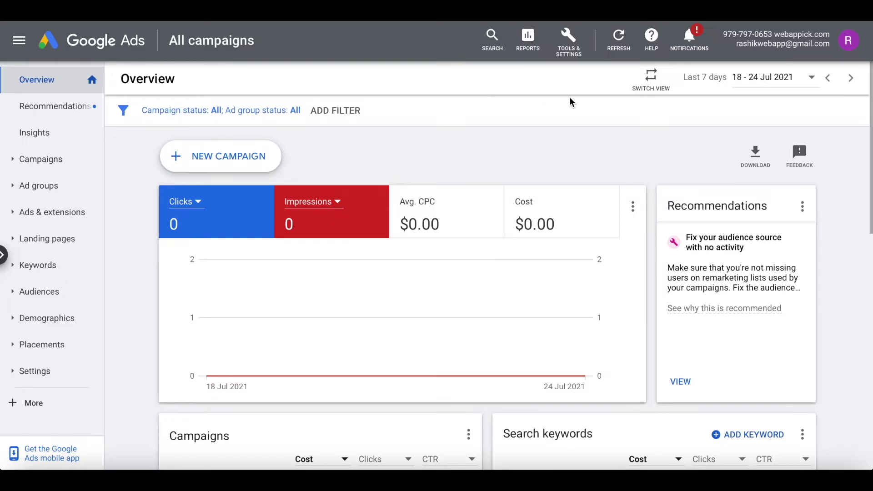
Step: Go to Tools & Settings > Business data and start adding a new dynamic ad feed
left_click(577, 55)
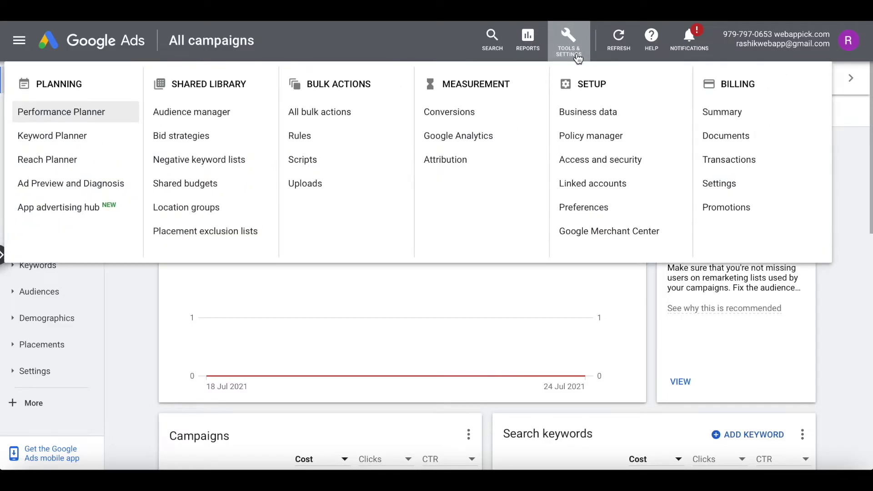
left_click(586, 116)
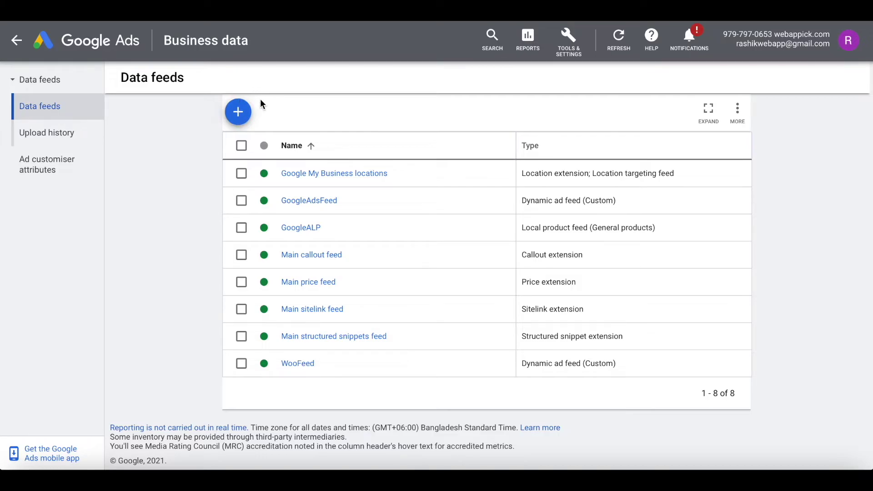
left_click(239, 112)
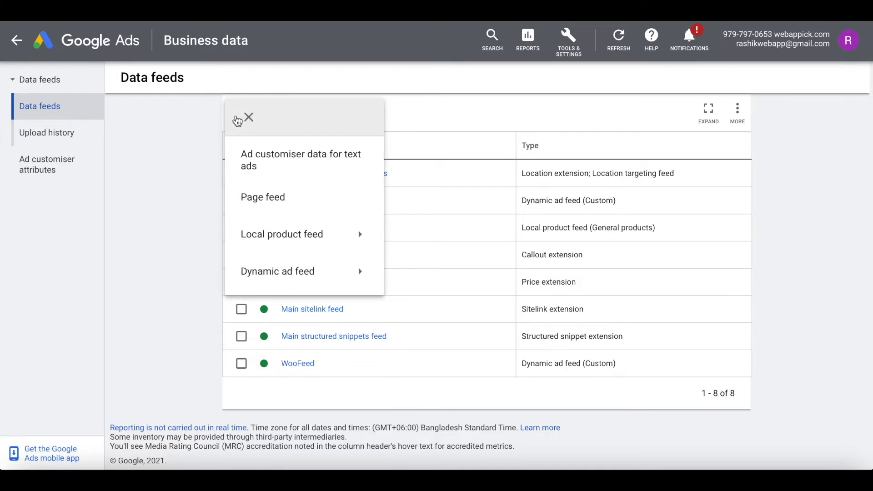
mouse_move(278, 271)
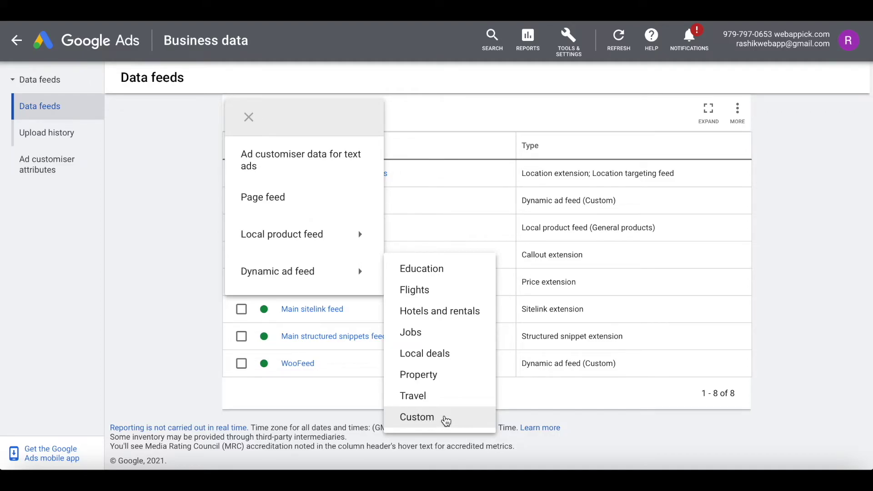
Step: Upload googleads1.csv from the Desktop as a Custom feed named GoogleAds1 and apply it
left_click(446, 420)
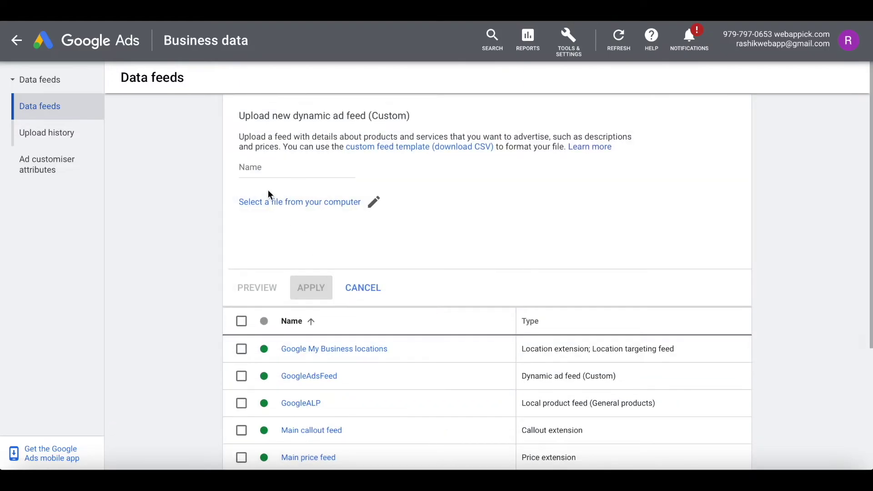
left_click(250, 168)
type("Go")
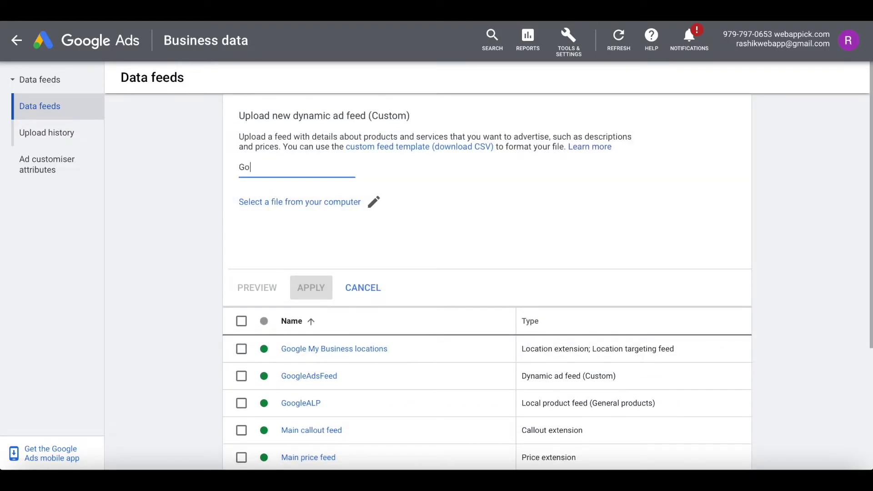
type("ogleAds1")
left_click(292, 203)
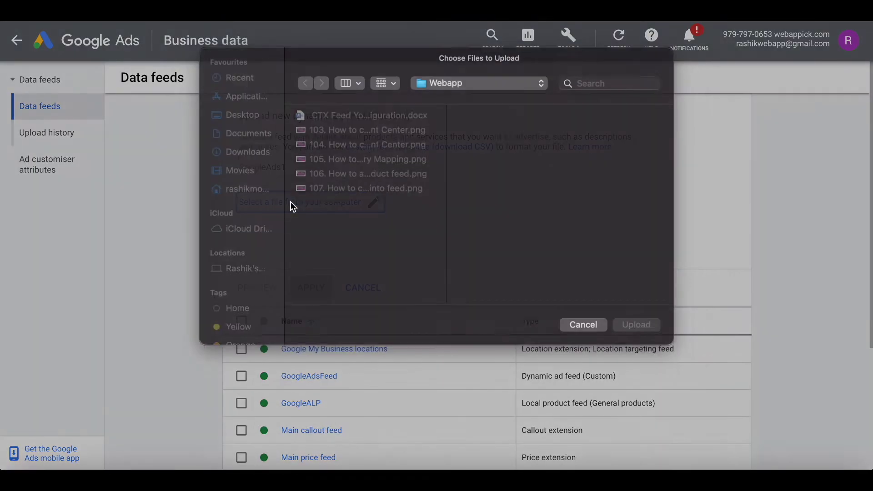
left_click(242, 127)
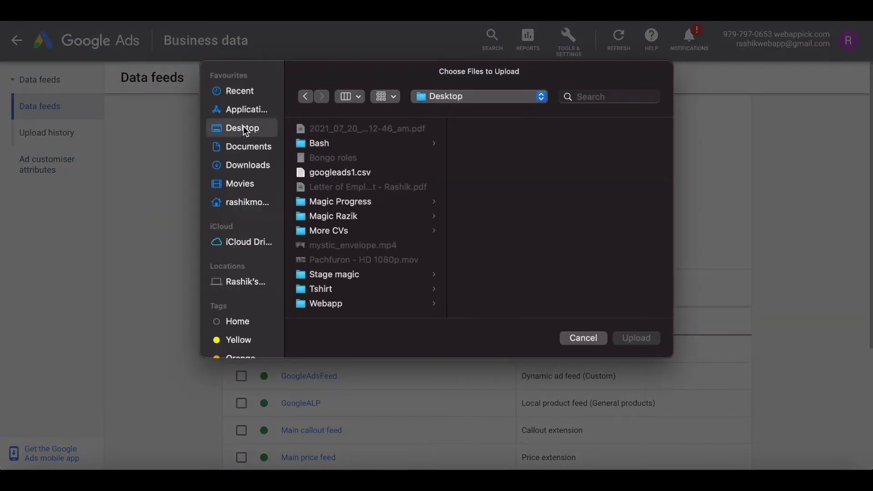
left_click(340, 172)
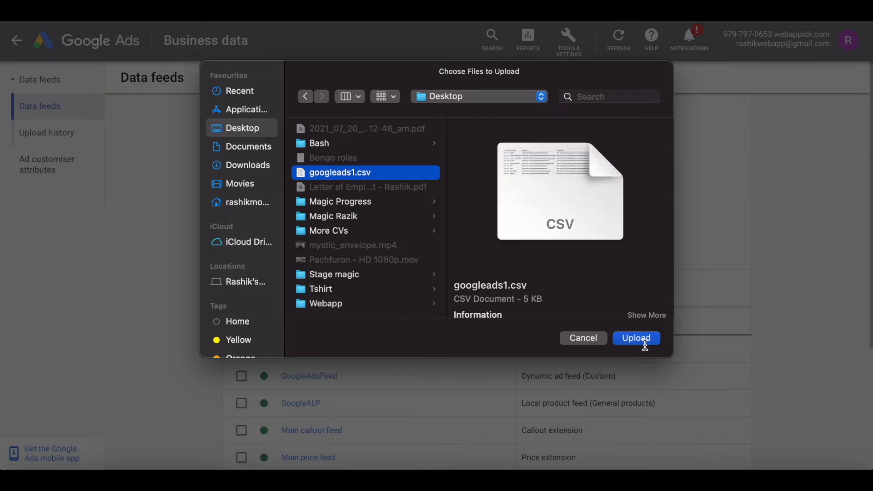
left_click(637, 338)
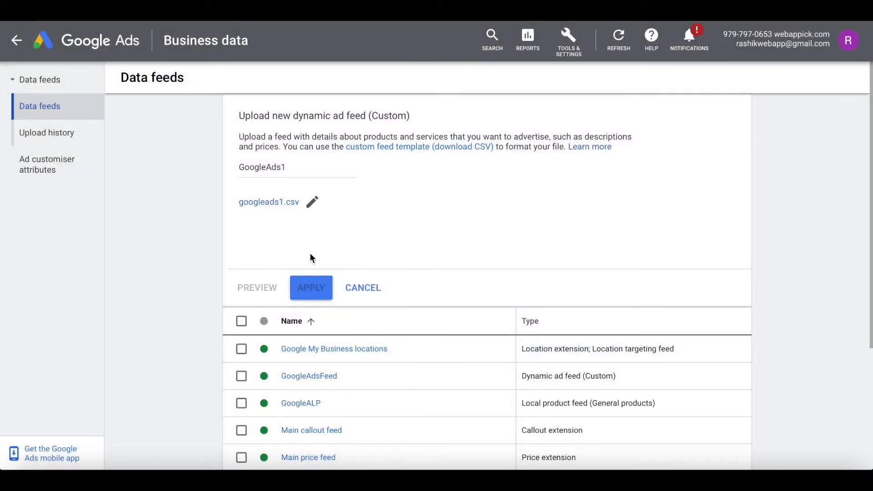
left_click(316, 288)
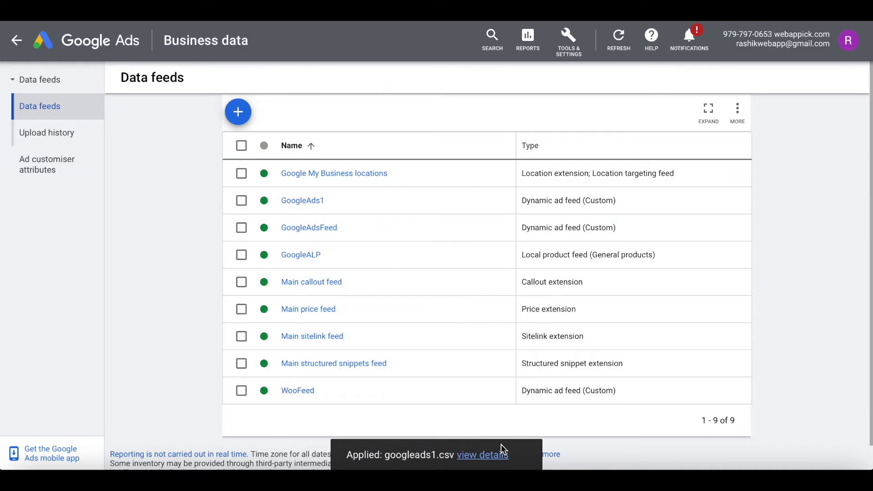
Step: View the applied upload's details: 9 changes, 9 successful, 0 errors
left_click(482, 456)
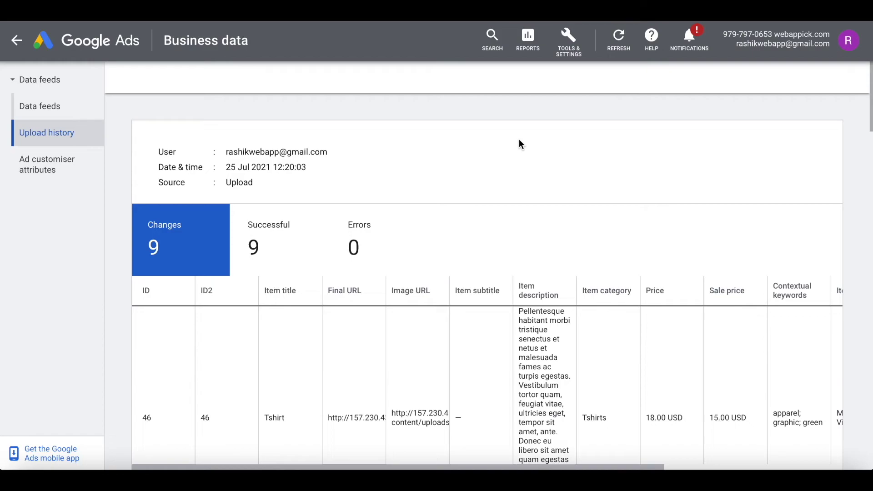
scroll(619, 181, "down", 1)
scroll(618, 182, "up", 1)
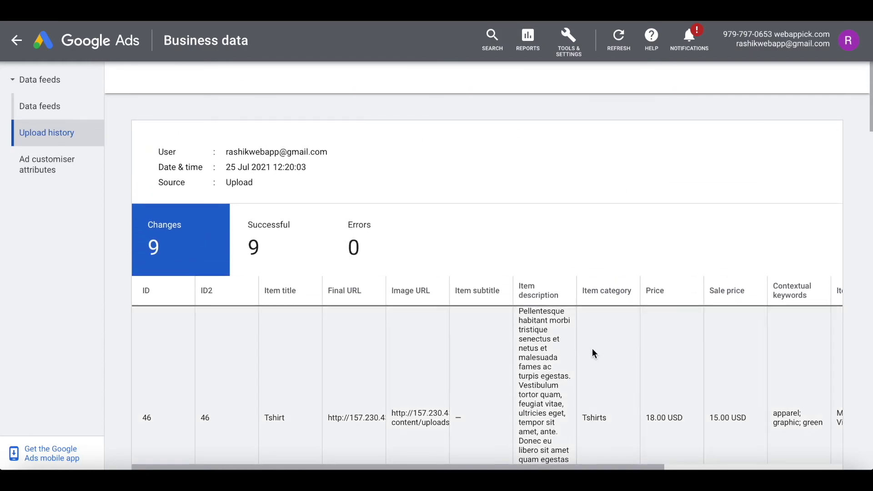
scroll(592, 348, "right", 5)
scroll(790, 363, "down", 2)
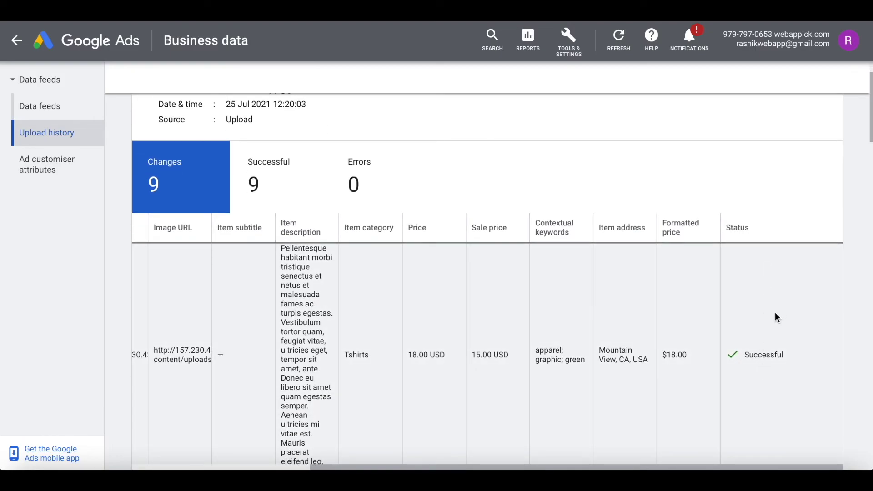
scroll(405, 302, "up", 2)
scroll(405, 301, "left", 5)
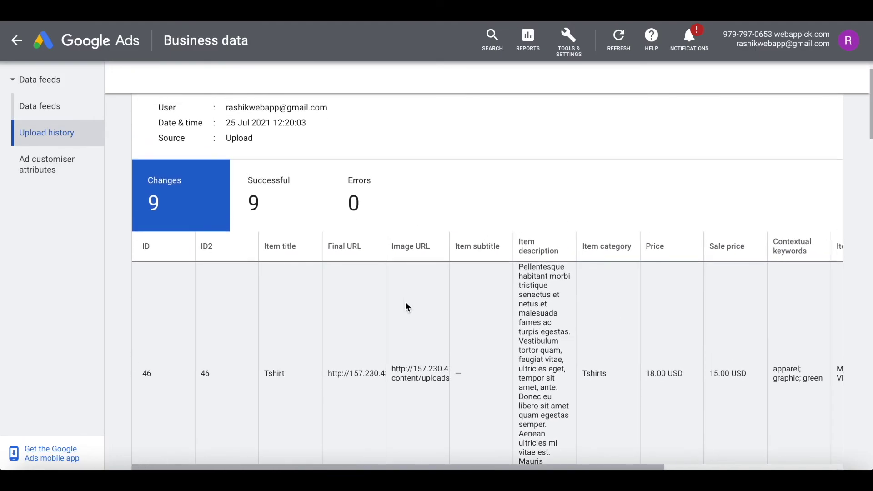
scroll(490, 222, "down", 5)
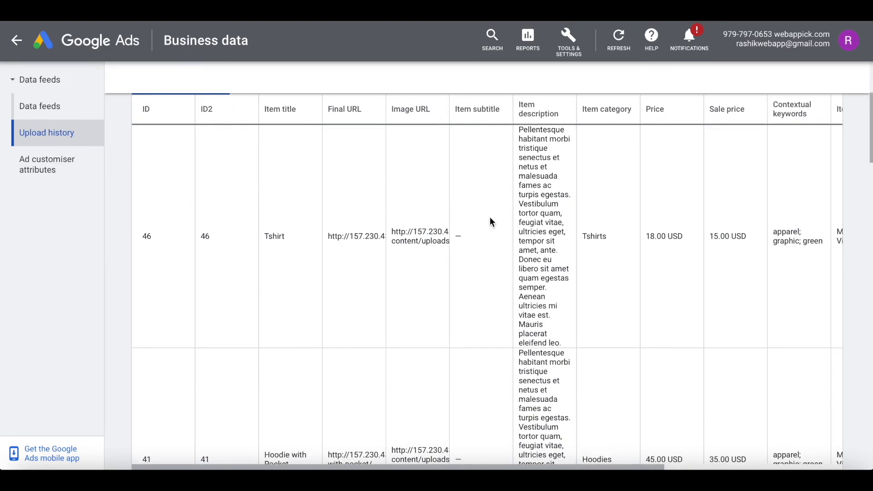
scroll(491, 221, "down", 3)
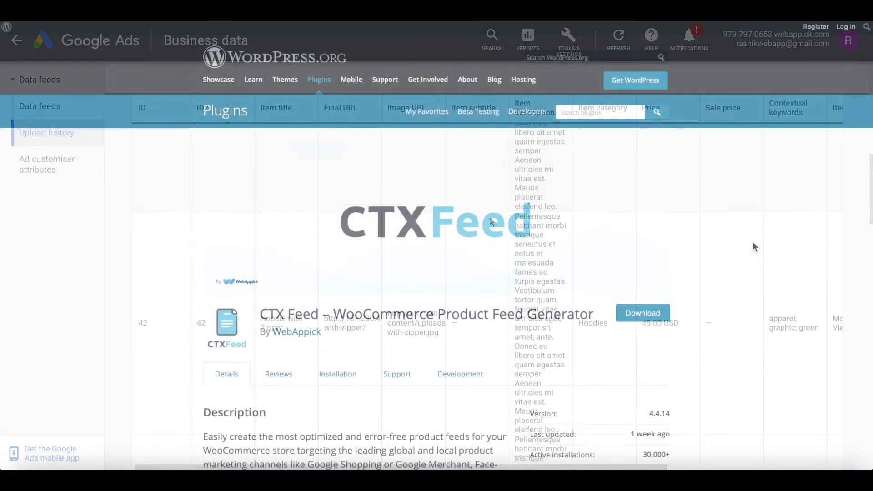